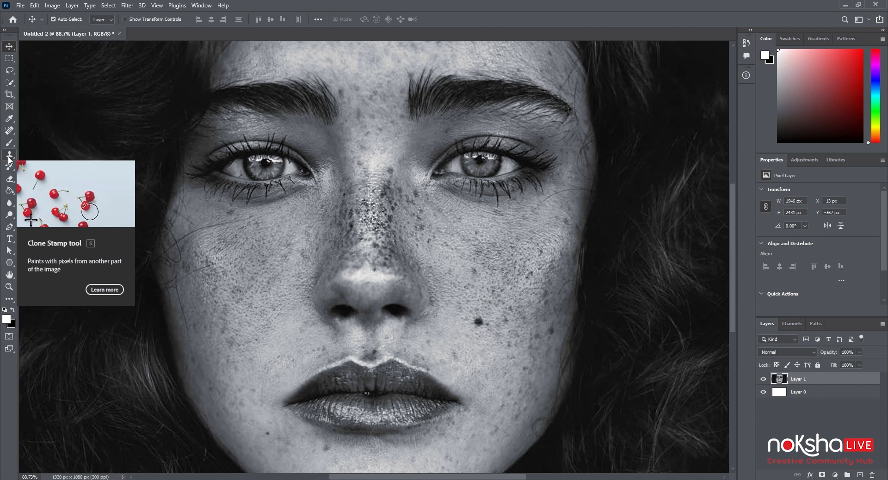
# Choose the Clone Stamp tool and reduce its brush size to 70 px
pyautogui.click(9, 159)
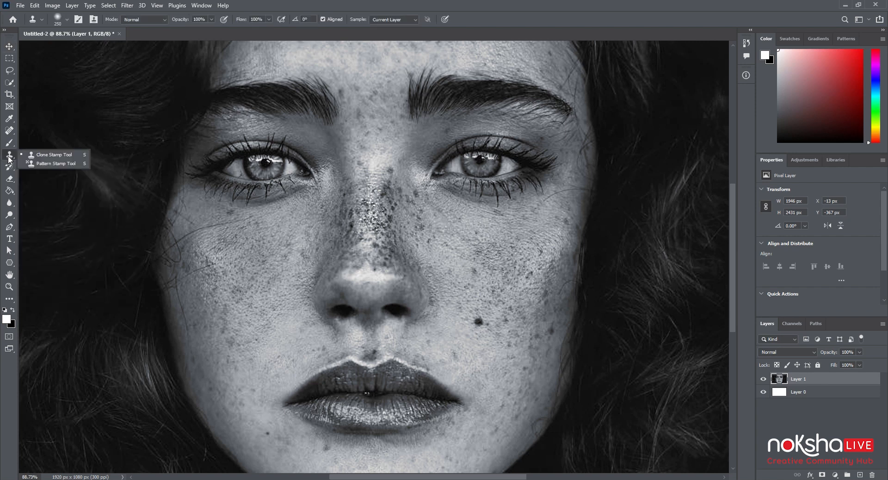
pyautogui.click(53, 158)
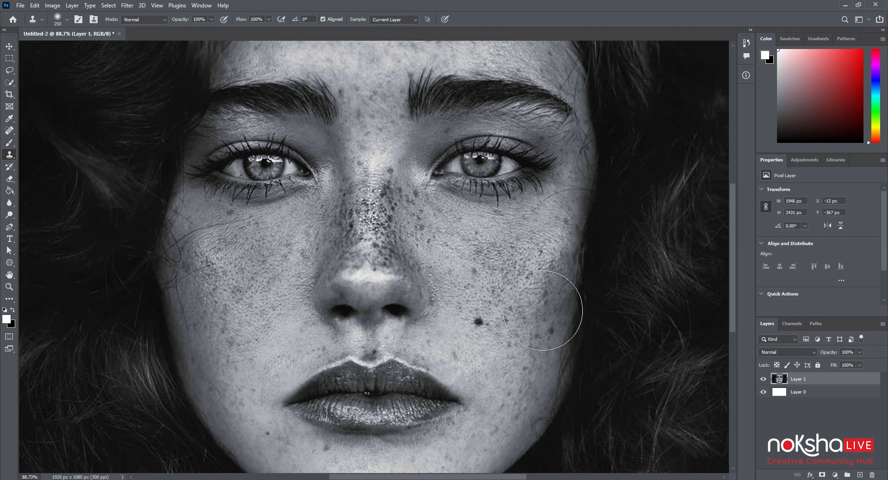
pyautogui.press('[')
pyautogui.press('[')
pyautogui.press('[')
pyautogui.press('[')
pyautogui.press('[')
pyautogui.press('[')
pyautogui.press('[')
# Clone clean skin over the dark mole on the cheek at the image's right, comparing the retouch before and after
pyautogui.hotkey('ctrl', '+')
pyautogui.hotkey('ctrl', '+')
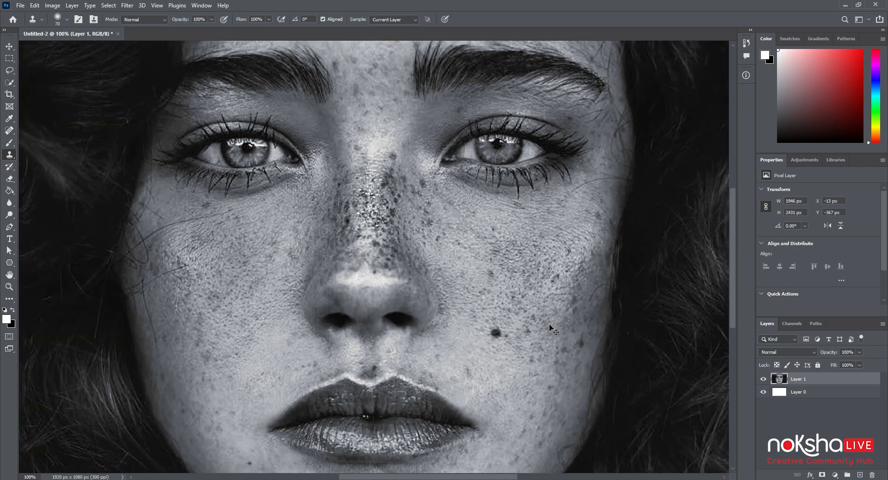
pyautogui.moveTo(553, 339); pyautogui.dragTo(534, 260)
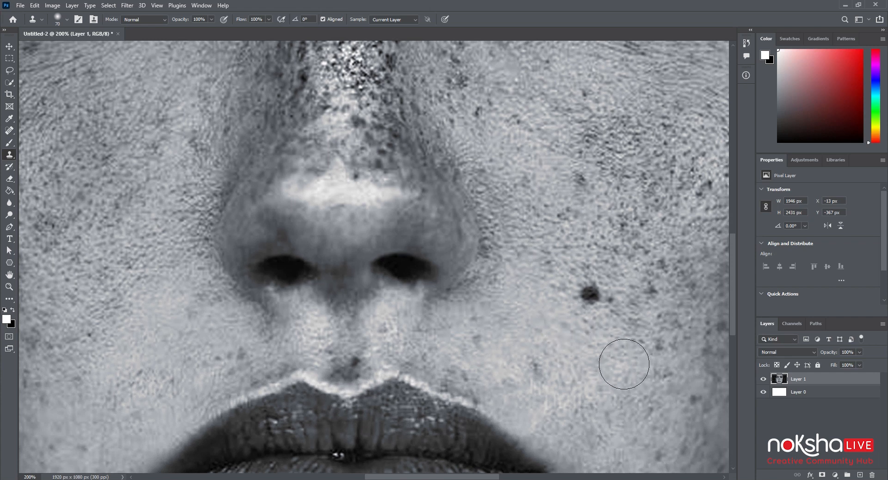
pyautogui.keyDown('alt'); pyautogui.click(603, 343); pyautogui.keyUp('alt')
pyautogui.keyDown('alt'); pyautogui.click(623, 363); pyautogui.keyUp('alt')
pyautogui.moveTo(604, 336)
pyautogui.mouseDown()
pyautogui.moveTo(617, 339)
pyautogui.moveTo(616, 323)
pyautogui.moveTo(595, 297)
pyautogui.moveTo(615, 321)
pyautogui.mouseUp()
pyautogui.hotkey('ctrl', 'z')
pyautogui.hotkey('ctrl', 'z')
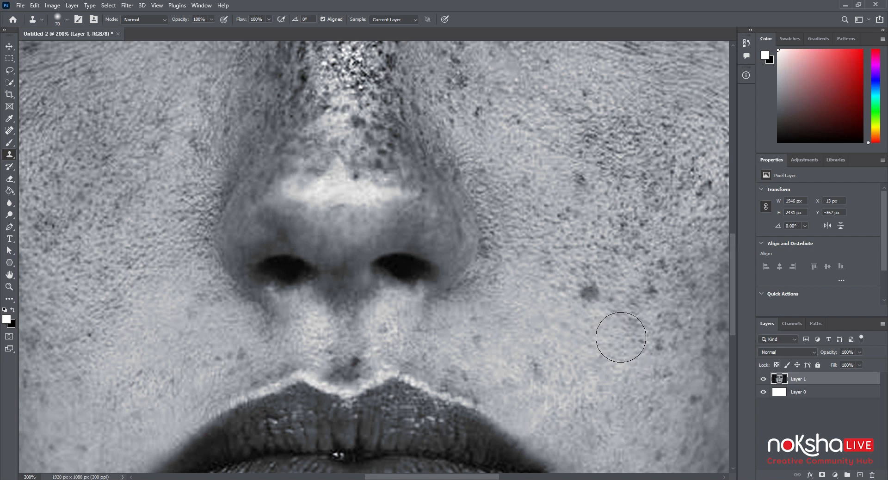
pyautogui.moveTo(598, 306); pyautogui.dragTo(618, 321)
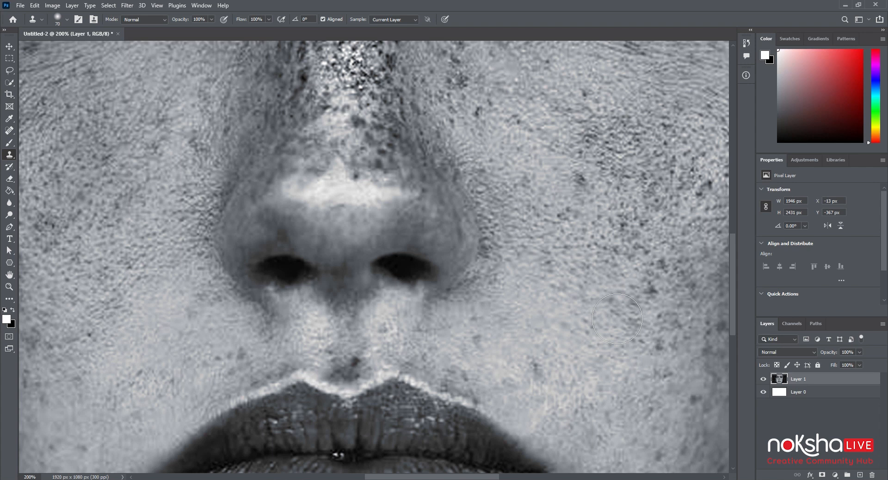
pyautogui.hotkey('ctrl', 'z')
pyautogui.hotkey('ctrl', 'shift', 'z')
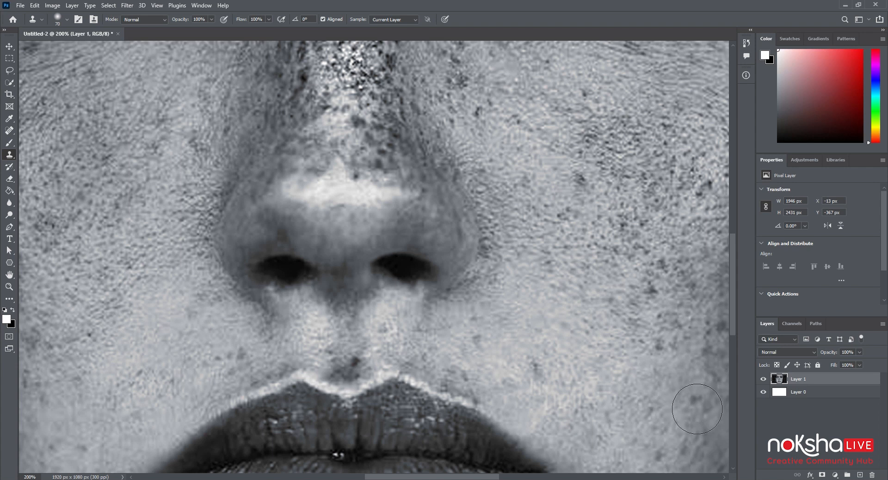
# Clone smooth skin over the small dark spots on the same cheek, just above the corner of the lips
pyautogui.hotkey('ctrl', '-')
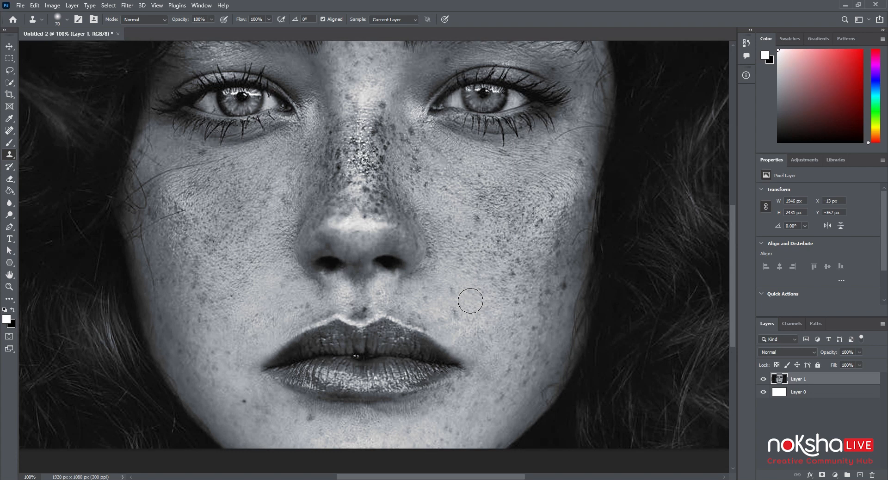
pyautogui.moveTo(472, 287); pyautogui.dragTo(495, 327)
pyautogui.hotkey('ctrl', '+')
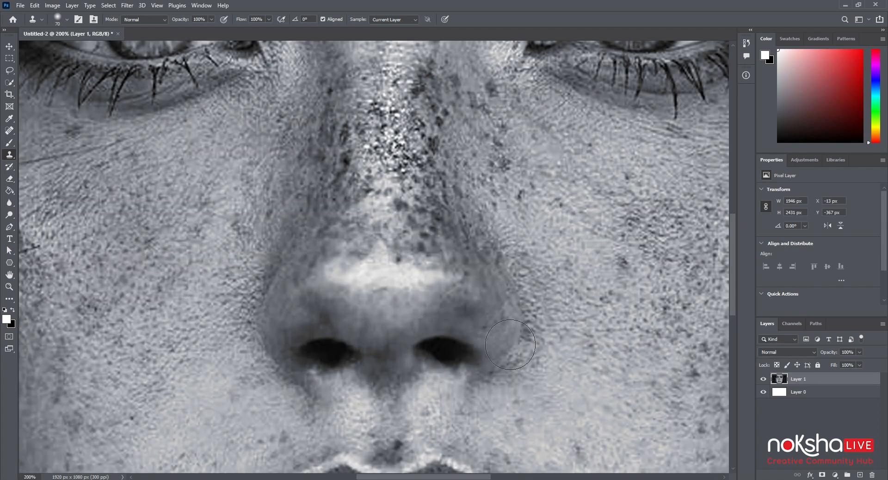
pyautogui.moveTo(575, 353); pyautogui.dragTo(543, 297)
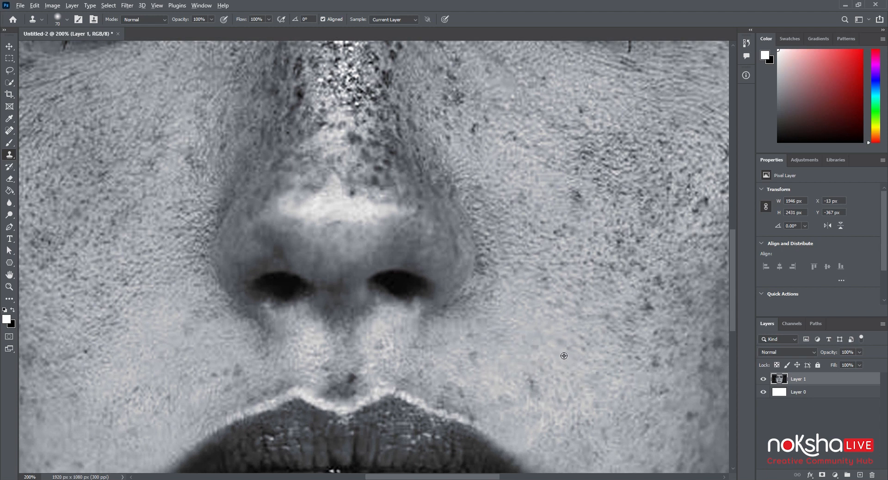
pyautogui.keyDown('alt'); pyautogui.click(587, 394); pyautogui.keyUp('alt')
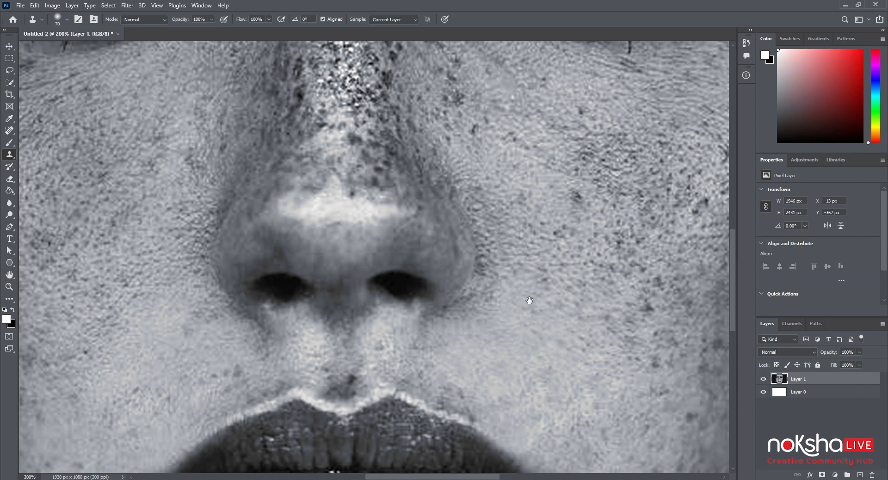
# Reduce the Clone Stamp brush to 40 px and clone out the small dark spot on the cheek beside the nose
pyautogui.moveTo(530, 286); pyautogui.dragTo(530, 360)
pyautogui.press('[')
pyautogui.press('[')
pyautogui.press('[')
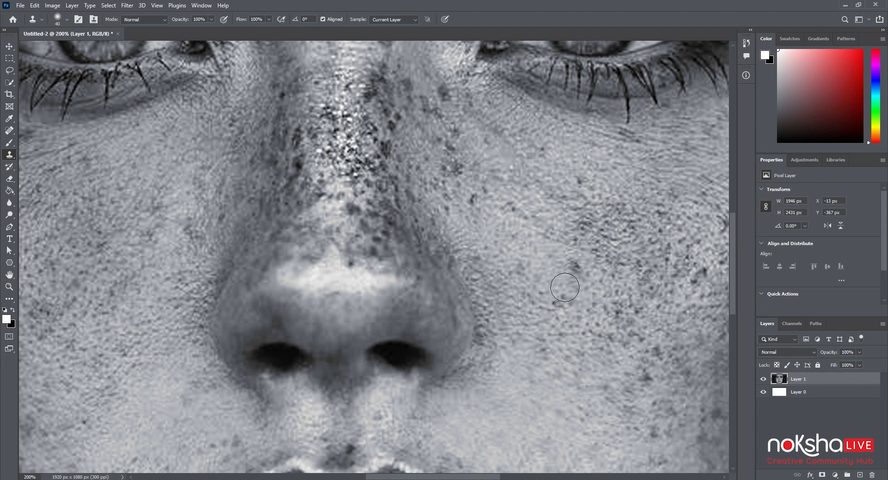
pyautogui.click(565, 287)
pyautogui.keyDown('alt'); pyautogui.click(554, 277); pyautogui.keyUp('alt')
pyautogui.moveTo(578, 276); pyautogui.dragTo(589, 281)
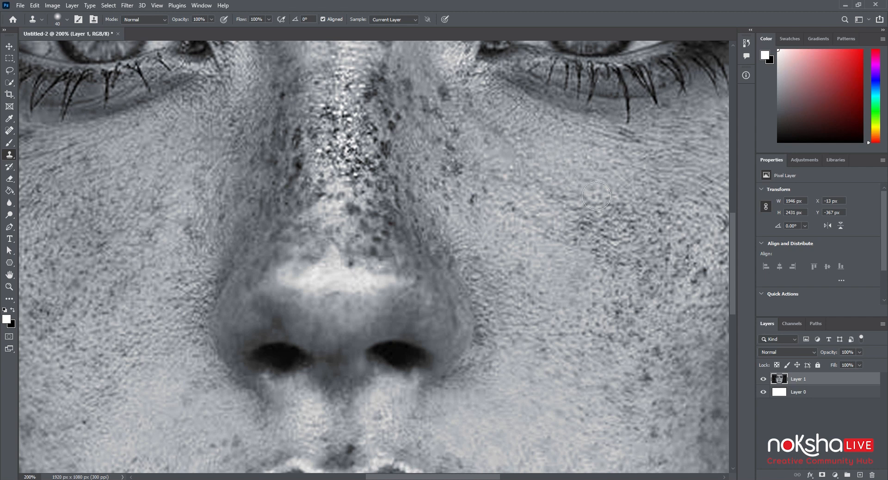
pyautogui.scroll(-5, 553, 253)
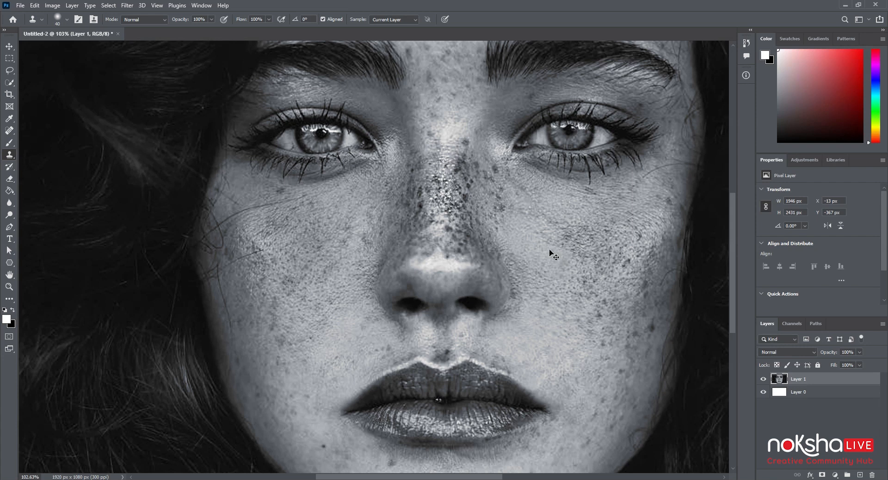
pyautogui.hotkey('ctrl', '-')
pyautogui.hotkey('ctrl', '-')
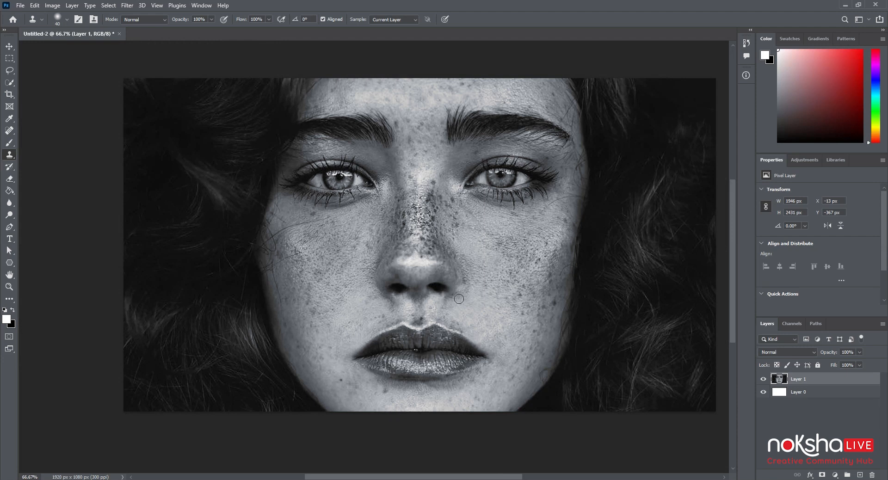
pyautogui.hotkey('ctrl', '+')
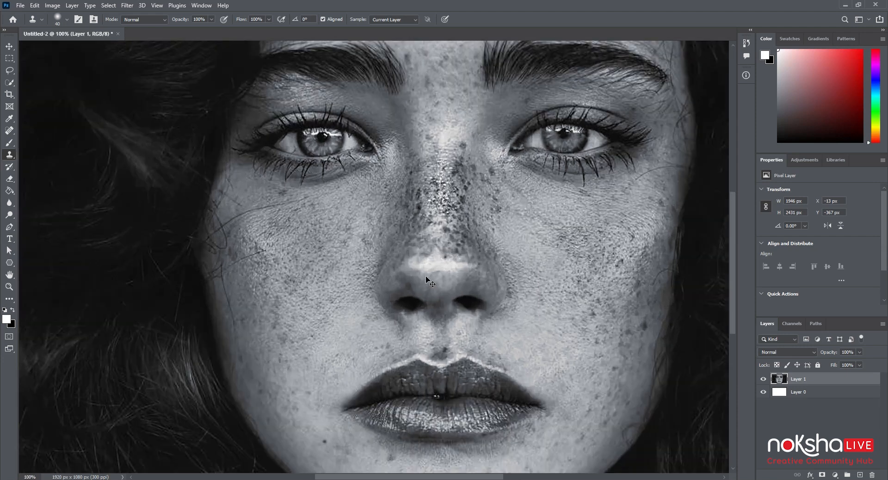
pyautogui.moveTo(431, 278); pyautogui.dragTo(382, 265)
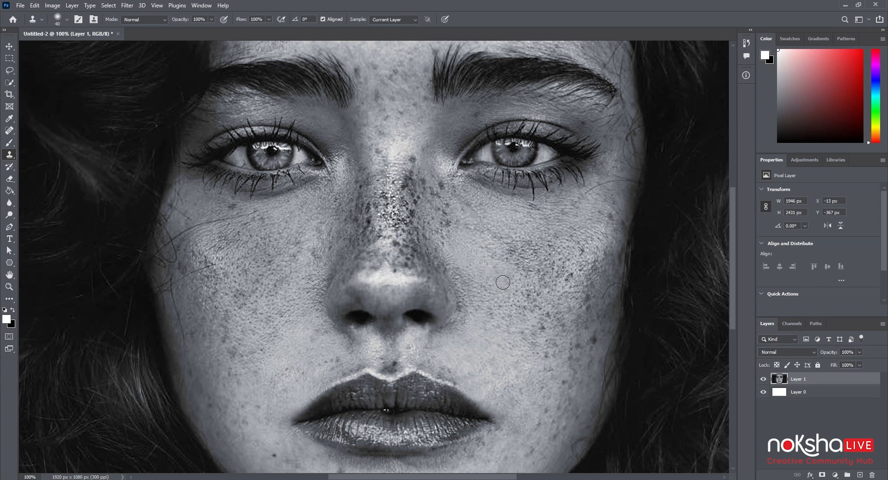
# Examine the Clone Stamp's brush size and hardness, blend mode, opacity and angle settings
pyautogui.click(67, 20)
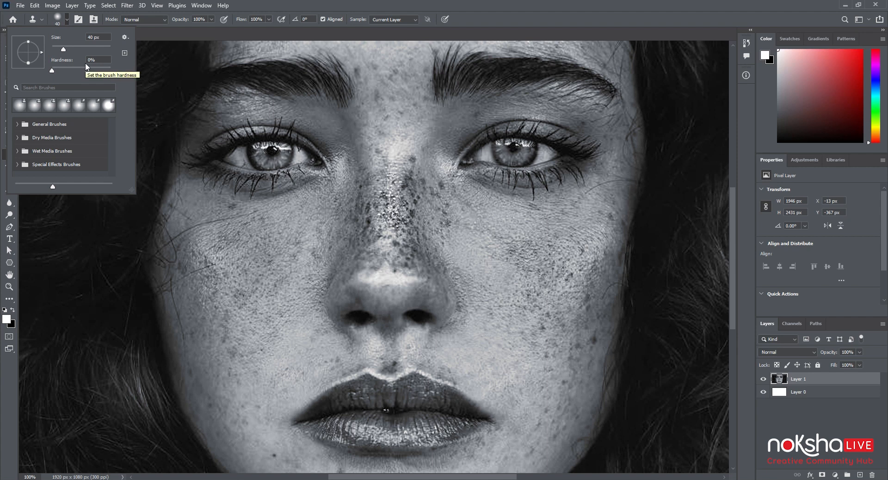
pyautogui.click(149, 19)
pyautogui.click(149, 19)
pyautogui.click(149, 19)
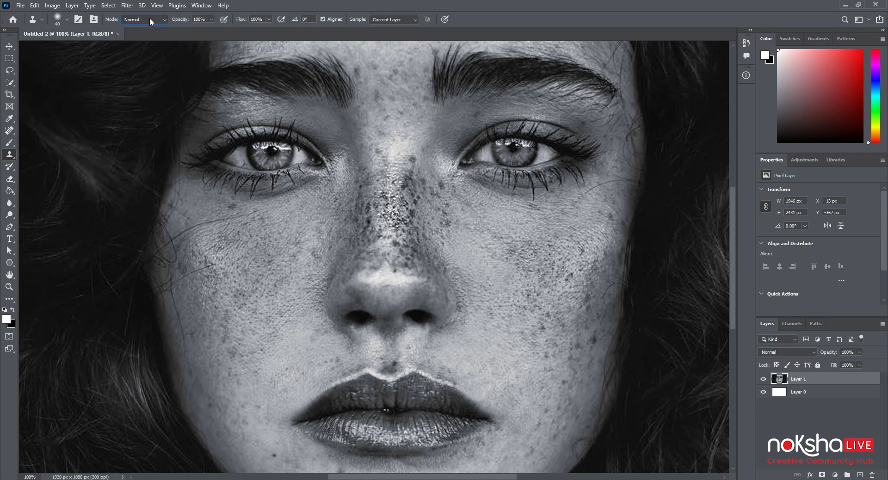
pyautogui.click(213, 19)
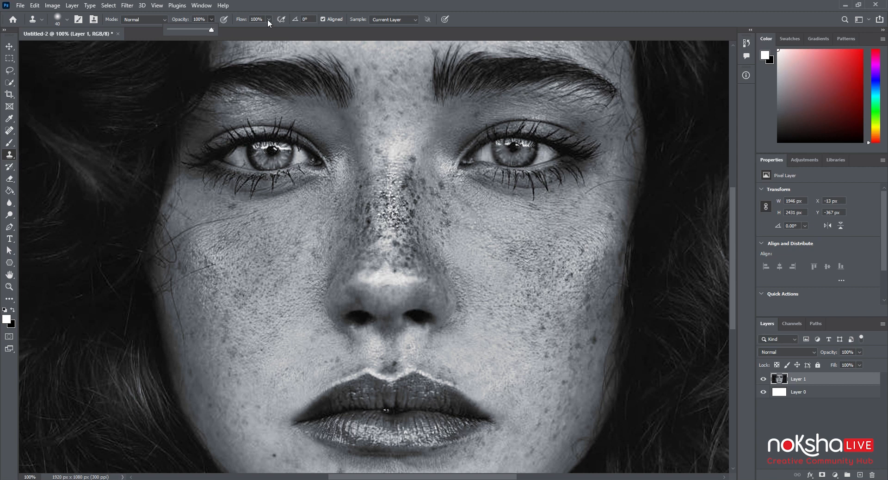
pyautogui.click(301, 20)
pyautogui.click(302, 20)
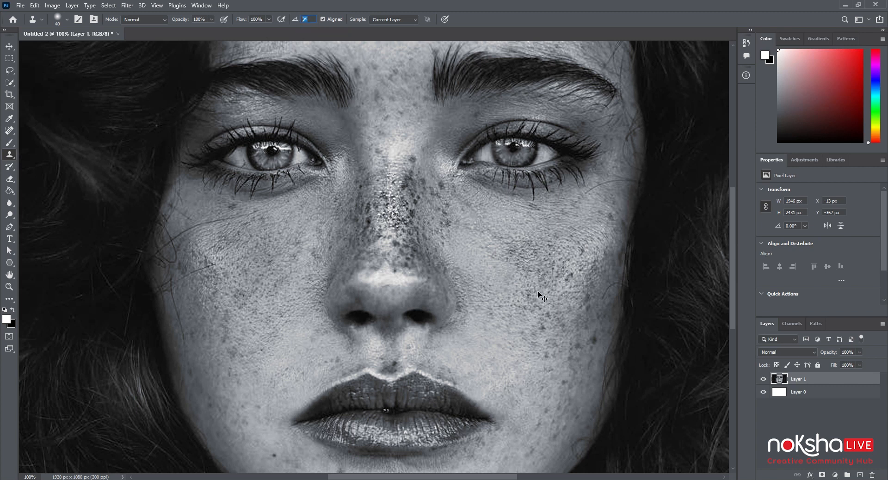
# Switch to the Pattern Stamp tool and look over its Grass pattern presets
pyautogui.hotkey('ctrl', '-')
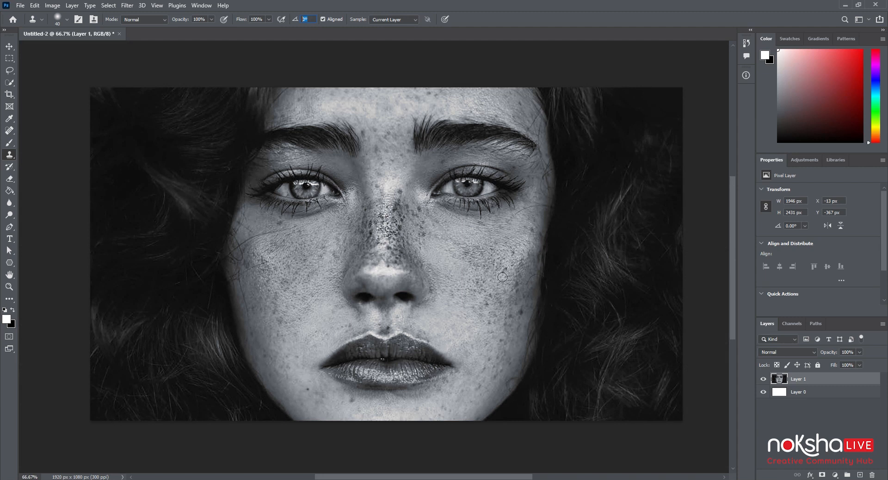
pyautogui.rightClick(10, 154)
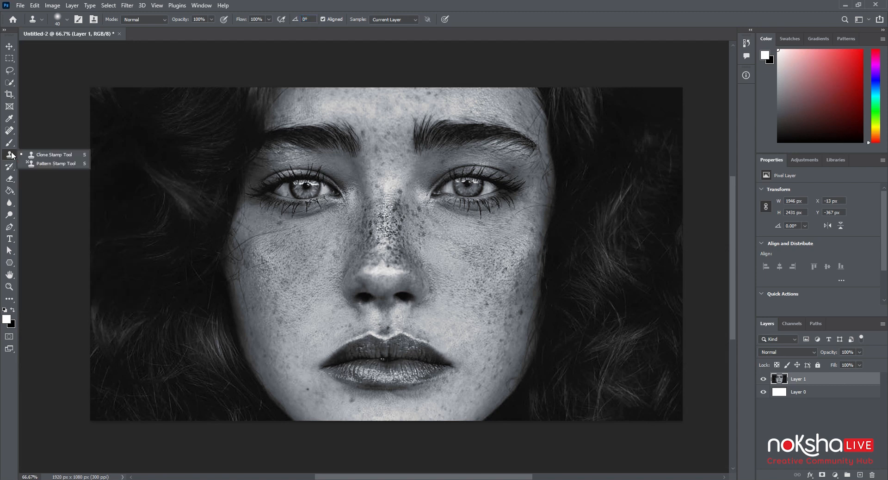
pyautogui.click(53, 164)
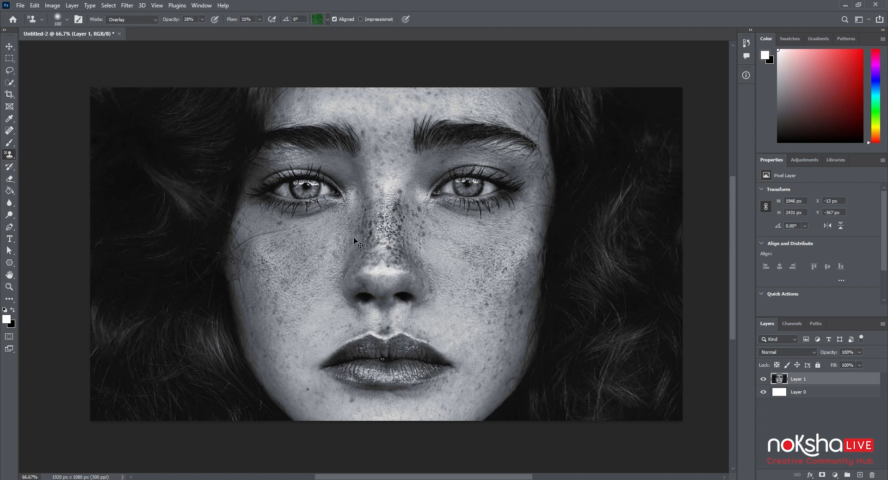
pyautogui.hotkey('ctrl', '+')
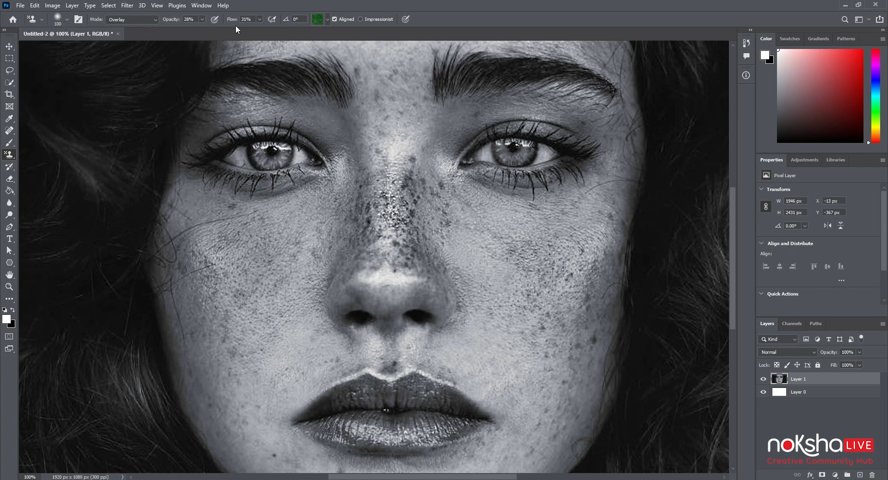
pyautogui.click(328, 20)
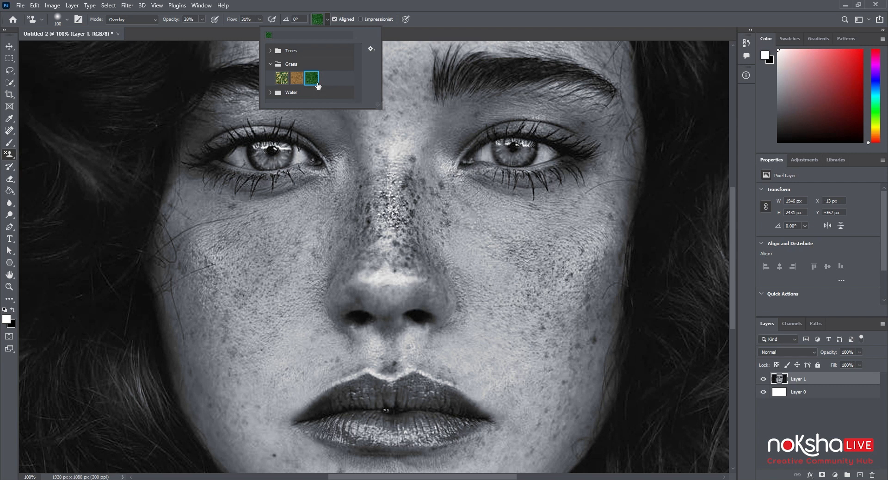
# Enlarge the Pattern Stamp brush to 300 px and set its opacity to 52% and flow to 62%
pyautogui.scroll(-1, 558, 241)
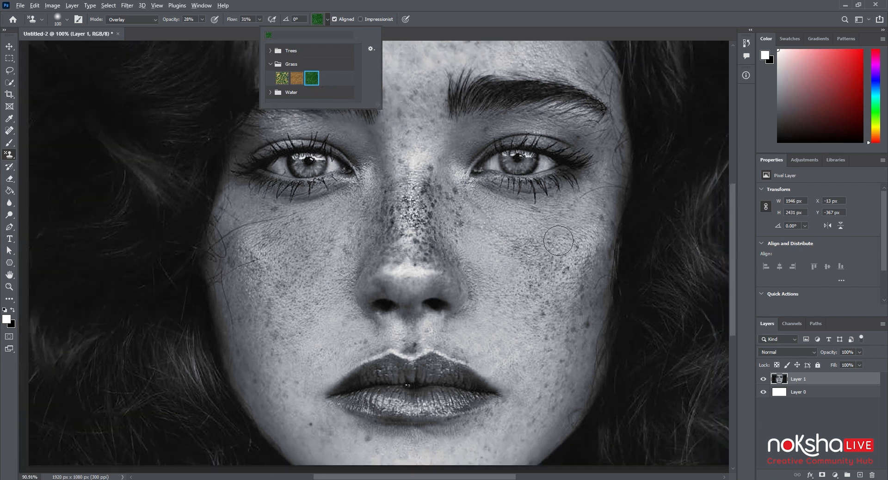
pyautogui.scroll(-4, 558, 240)
pyautogui.moveTo(535, 225)
pyautogui.mouseDown()
pyautogui.moveTo(535, 217)
pyautogui.moveTo(425, 232)
pyautogui.moveTo(450, 234)
pyautogui.mouseUp()
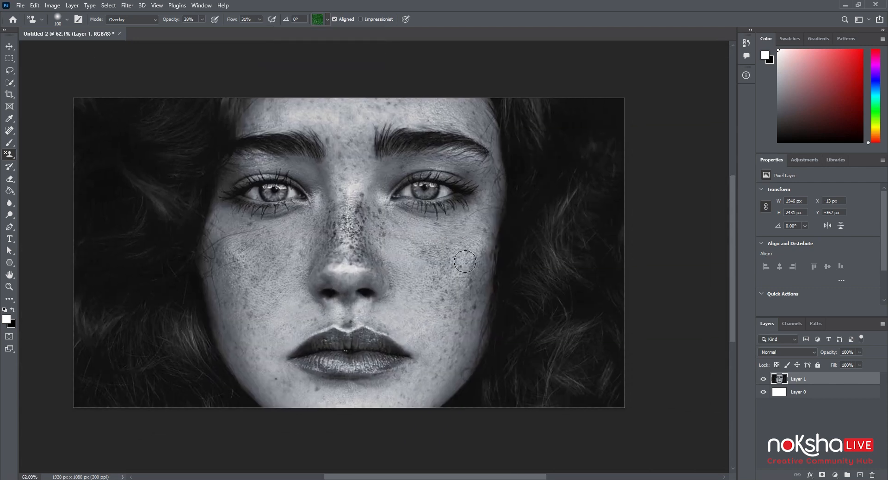
pyautogui.press(']')
pyautogui.press(']')
pyautogui.press(']')
pyautogui.press(']')
pyautogui.press(']')
pyautogui.press(']')
pyautogui.click(202, 19)
pyautogui.moveTo(213, 31); pyautogui.dragTo(212, 32)
pyautogui.click(259, 19)
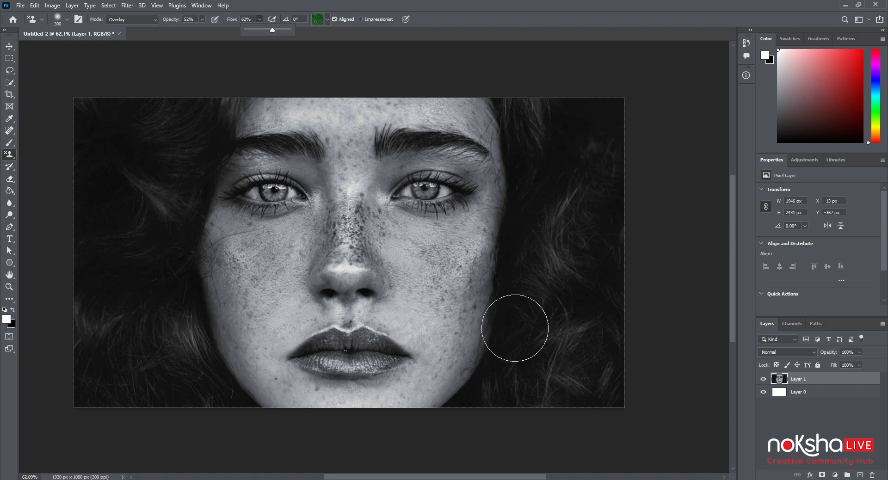
# Paint the green grass pattern over the whole cheek at the image's right, reducing the brush to 100 px for the edges
pyautogui.moveTo(455, 280); pyautogui.dragTo(483, 311)
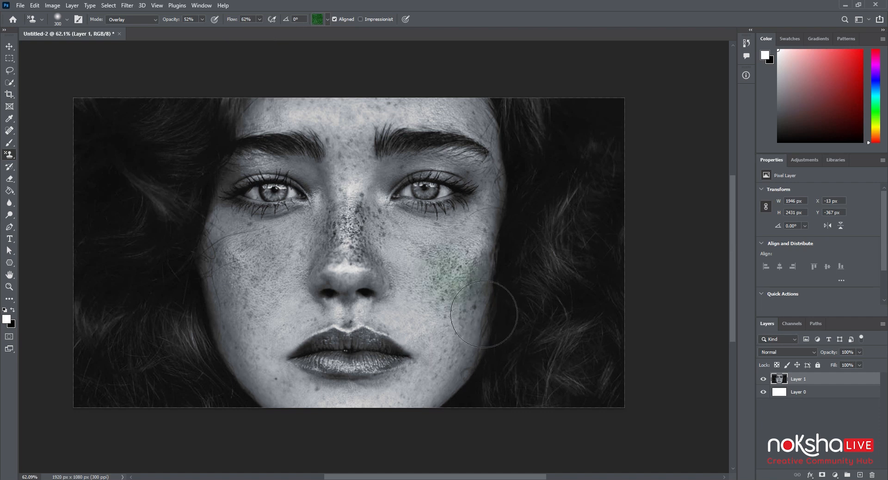
pyautogui.moveTo(485, 310)
pyautogui.mouseDown()
pyautogui.moveTo(451, 273)
pyautogui.moveTo(490, 308)
pyautogui.moveTo(474, 364)
pyautogui.moveTo(505, 341)
pyautogui.moveTo(495, 297)
pyautogui.moveTo(505, 284)
pyautogui.mouseUp()
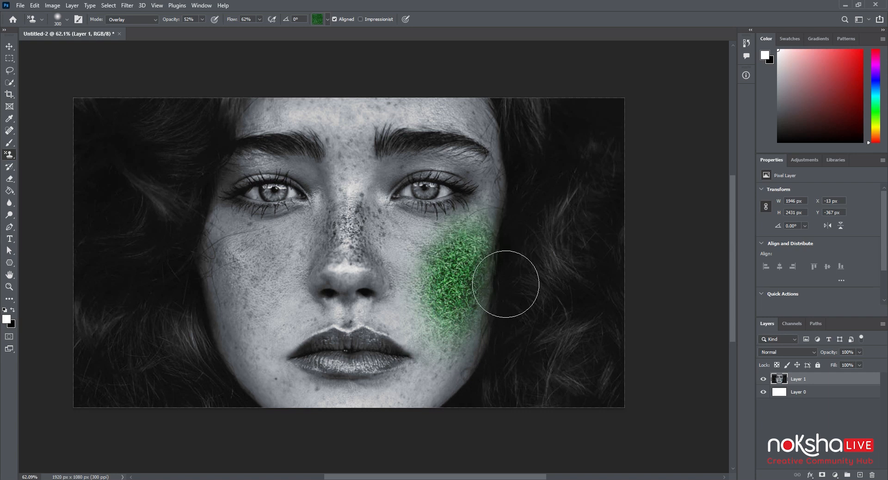
pyautogui.press('[')
pyautogui.press('[')
pyautogui.press('[')
pyautogui.press('[')
pyautogui.press('[')
pyautogui.press('[')
pyautogui.moveTo(493, 247)
pyautogui.mouseDown()
pyautogui.moveTo(502, 224)
pyautogui.moveTo(492, 351)
pyautogui.moveTo(460, 376)
pyautogui.moveTo(482, 359)
pyautogui.moveTo(460, 391)
pyautogui.moveTo(491, 355)
pyautogui.moveTo(453, 401)
pyautogui.moveTo(479, 358)
pyautogui.mouseUp()
pyautogui.moveTo(470, 393)
pyautogui.mouseDown()
pyautogui.moveTo(441, 412)
pyautogui.moveTo(475, 376)
pyautogui.moveTo(445, 413)
pyautogui.moveTo(472, 304)
pyautogui.moveTo(462, 377)
pyautogui.moveTo(444, 342)
pyautogui.moveTo(439, 304)
pyautogui.moveTo(509, 209)
pyautogui.moveTo(433, 240)
pyautogui.moveTo(481, 250)
pyautogui.moveTo(405, 226)
pyautogui.moveTo(456, 260)
pyautogui.moveTo(399, 225)
pyautogui.moveTo(438, 260)
pyautogui.moveTo(395, 218)
pyautogui.moveTo(405, 273)
pyautogui.moveTo(404, 238)
pyautogui.moveTo(396, 266)
pyautogui.moveTo(420, 285)
pyautogui.moveTo(403, 248)
pyautogui.moveTo(444, 315)
pyautogui.moveTo(415, 243)
pyautogui.moveTo(437, 319)
pyautogui.moveTo(431, 284)
pyautogui.moveTo(416, 273)
pyautogui.moveTo(408, 318)
pyautogui.moveTo(416, 307)
pyautogui.moveTo(418, 288)
pyautogui.moveTo(402, 323)
pyautogui.moveTo(419, 304)
pyautogui.moveTo(392, 328)
pyautogui.moveTo(394, 321)
pyautogui.moveTo(433, 341)
pyautogui.moveTo(415, 334)
pyautogui.mouseUp()
# Select the first pattern in the Trees group and paint its leaves over the cheek at the image's left
pyautogui.hotkey('ctrl', '-')
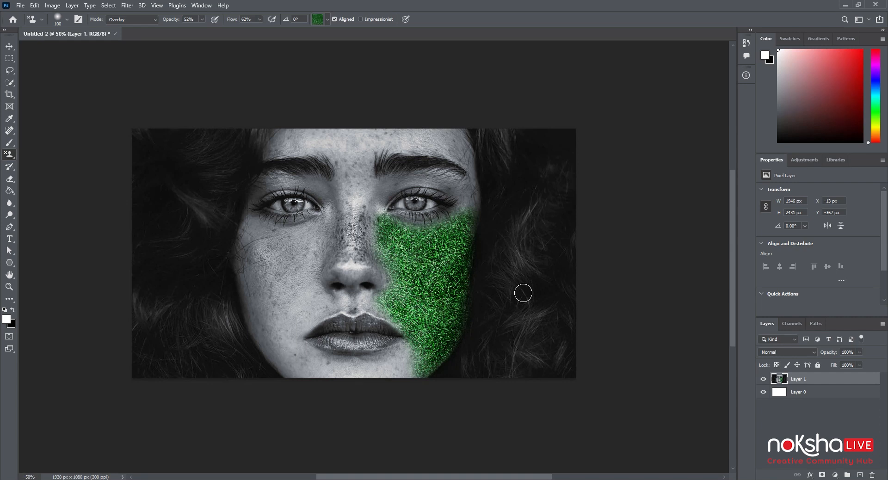
pyautogui.hotkey('ctrl', '+')
pyautogui.hotkey('ctrl', '+')
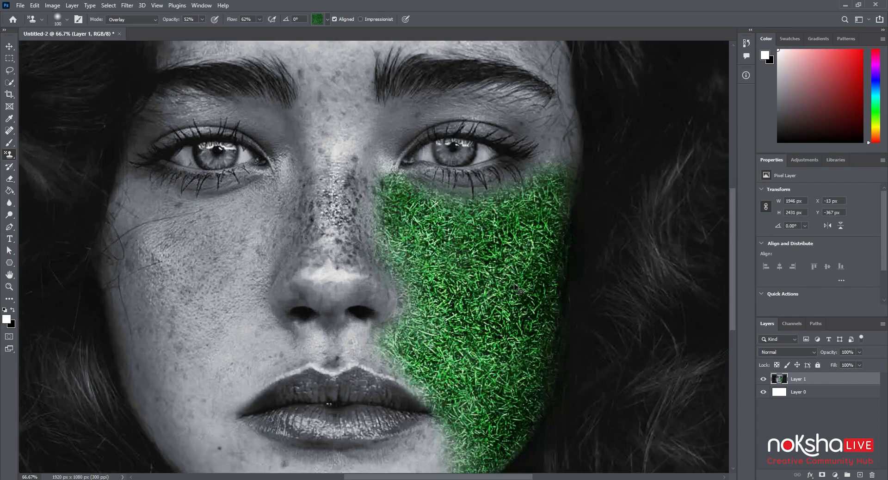
pyautogui.moveTo(518, 277); pyautogui.dragTo(555, 291)
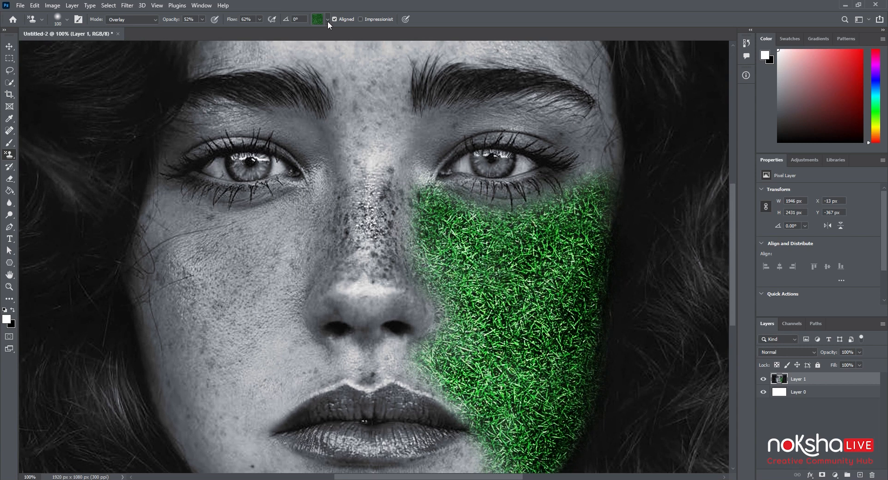
pyautogui.click(328, 20)
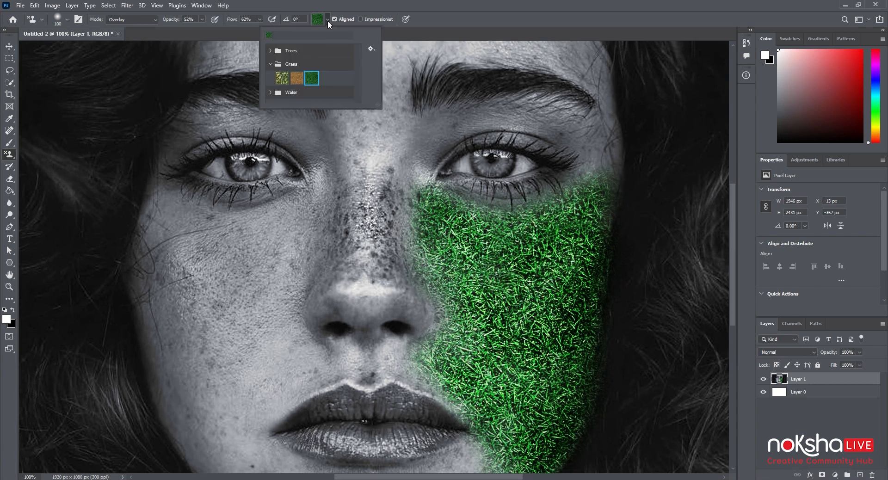
pyautogui.click(275, 52)
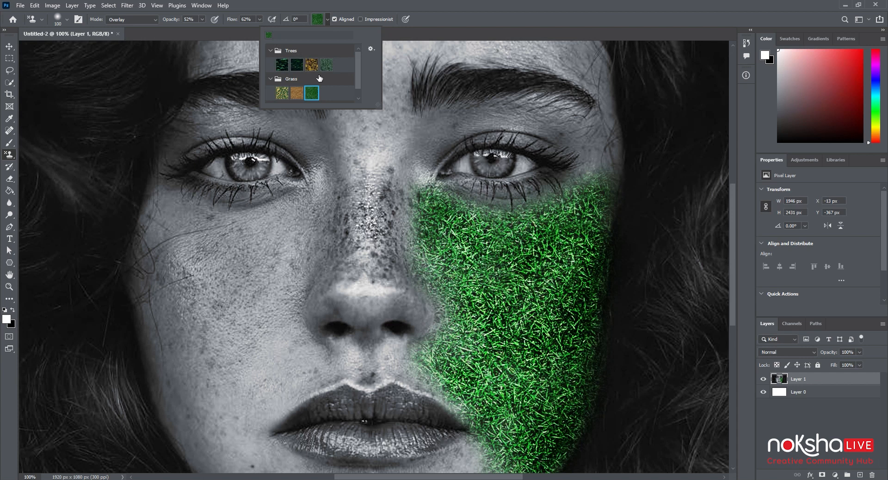
pyautogui.click(283, 66)
pyautogui.moveTo(218, 304)
pyautogui.mouseDown()
pyautogui.moveTo(236, 352)
pyautogui.moveTo(231, 294)
pyautogui.moveTo(235, 338)
pyautogui.moveTo(237, 292)
pyautogui.moveTo(306, 278)
pyautogui.moveTo(235, 287)
pyautogui.moveTo(238, 264)
pyautogui.moveTo(244, 302)
pyautogui.moveTo(251, 253)
pyautogui.moveTo(247, 273)
pyautogui.moveTo(187, 305)
pyautogui.moveTo(215, 283)
pyautogui.moveTo(214, 321)
pyautogui.moveTo(204, 263)
pyautogui.moveTo(204, 307)
pyautogui.moveTo(191, 260)
pyautogui.moveTo(199, 350)
pyautogui.moveTo(190, 302)
pyautogui.moveTo(210, 286)
pyautogui.moveTo(247, 353)
pyautogui.moveTo(240, 277)
pyautogui.moveTo(258, 314)
pyautogui.moveTo(256, 291)
pyautogui.moveTo(278, 371)
pyautogui.moveTo(260, 313)
pyautogui.moveTo(265, 362)
pyautogui.moveTo(246, 379)
pyautogui.moveTo(226, 349)
pyautogui.moveTo(221, 368)
pyautogui.moveTo(199, 373)
pyautogui.moveTo(209, 406)
pyautogui.moveTo(205, 359)
pyautogui.moveTo(202, 373)
pyautogui.moveTo(225, 355)
pyautogui.moveTo(249, 407)
pyautogui.moveTo(267, 358)
pyautogui.moveTo(279, 393)
pyautogui.moveTo(278, 413)
pyautogui.moveTo(270, 359)
pyautogui.moveTo(266, 423)
pyautogui.moveTo(265, 368)
pyautogui.moveTo(250, 416)
pyautogui.moveTo(238, 403)
pyautogui.moveTo(256, 469)
pyautogui.moveTo(252, 439)
pyautogui.moveTo(268, 456)
pyautogui.moveTo(203, 413)
pyautogui.moveTo(242, 464)
pyautogui.moveTo(220, 469)
pyautogui.moveTo(191, 435)
pyautogui.moveTo(172, 381)
pyautogui.moveTo(172, 340)
pyautogui.moveTo(204, 423)
pyautogui.moveTo(162, 330)
pyautogui.moveTo(170, 284)
pyautogui.moveTo(205, 395)
pyautogui.moveTo(257, 314)
pyautogui.moveTo(266, 393)
pyautogui.moveTo(278, 306)
pyautogui.moveTo(290, 340)
pyautogui.moveTo(280, 303)
pyautogui.moveTo(301, 356)
pyautogui.moveTo(271, 317)
pyautogui.moveTo(273, 333)
pyautogui.moveTo(306, 313)
pyautogui.moveTo(270, 361)
pyautogui.mouseUp()
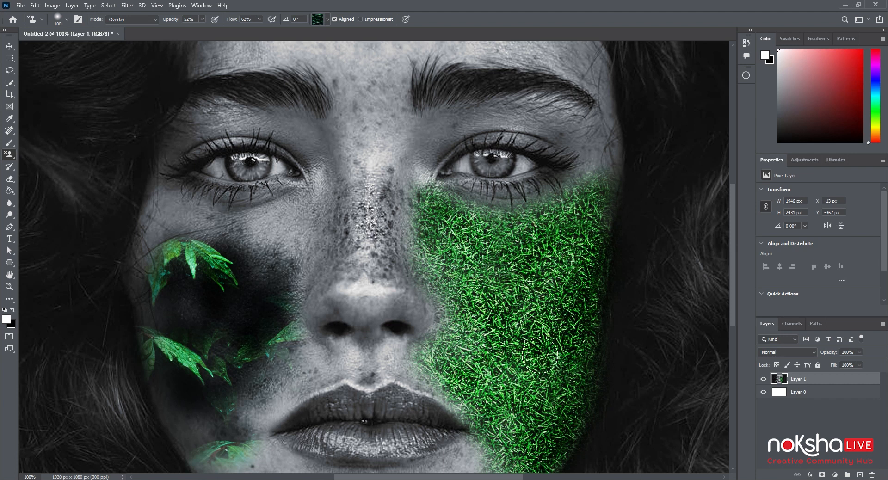
pyautogui.scroll(-3, 539, 355)
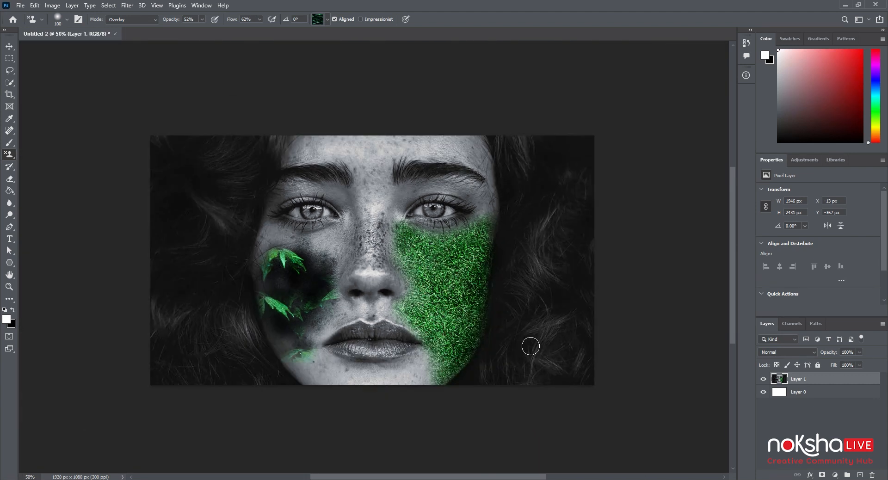